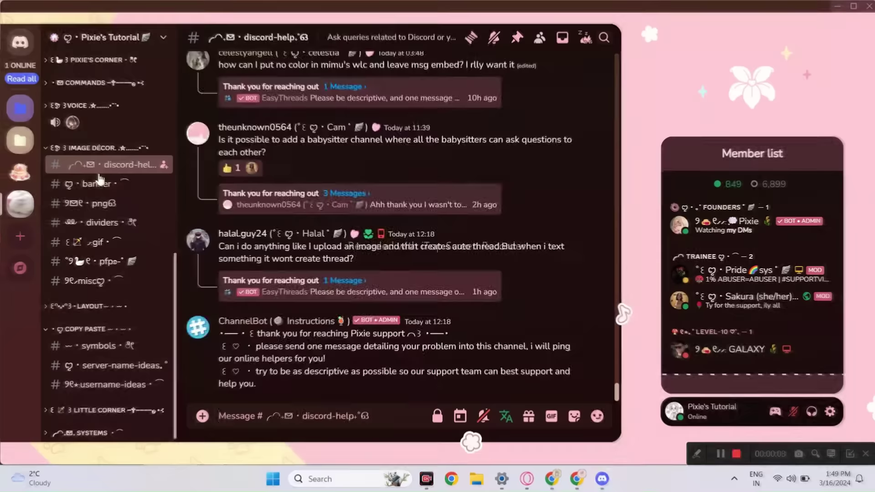
Step: Browse the banner, png, dividers and gif decor channels
left_click(100, 180)
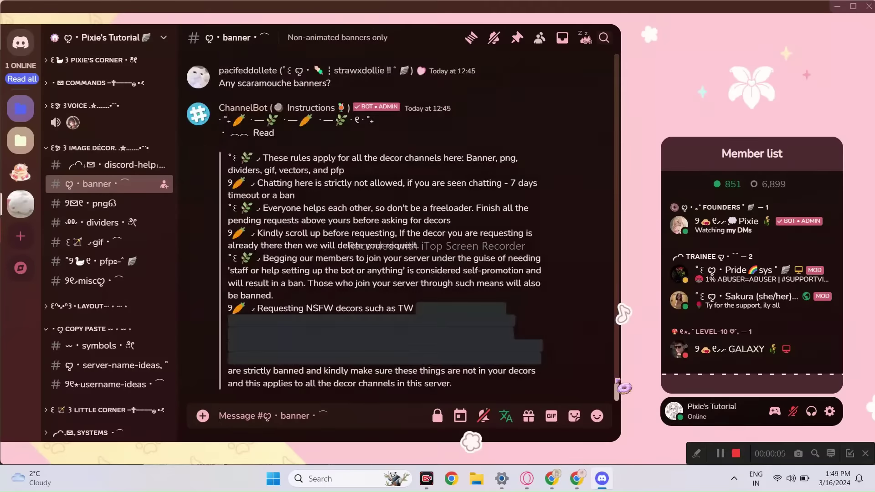
left_click(96, 203)
left_click(96, 222)
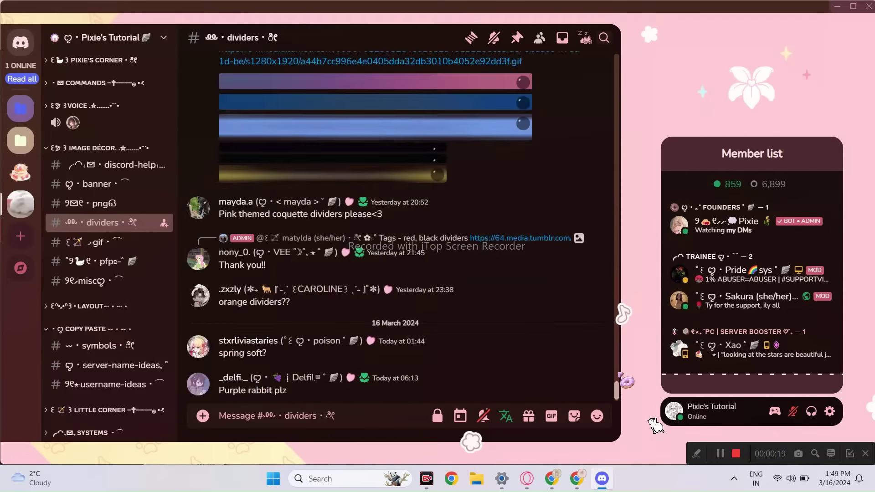
left_click(91, 242)
Step: Step through the pfps, welcome-bye-layout, verify-layout and rules-layout channels with Alt+Down
key("alt+Down")
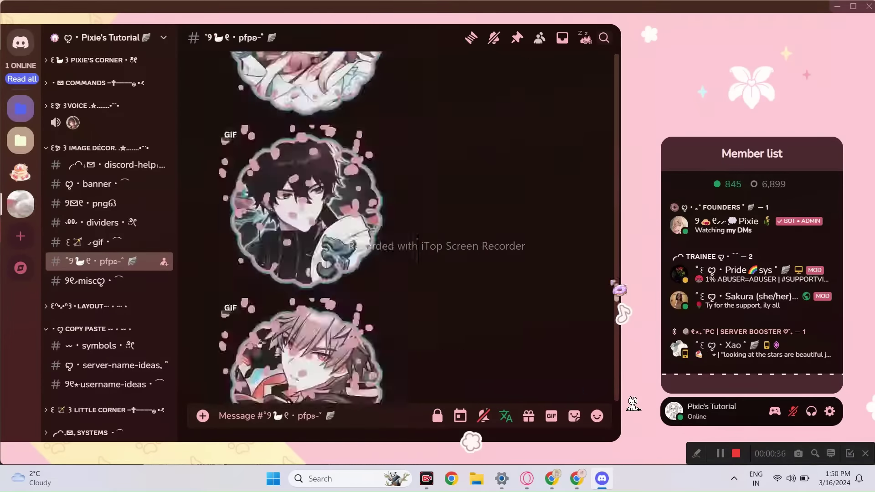
key("alt+Down")
key("alt+Down")
key("alt+Down")
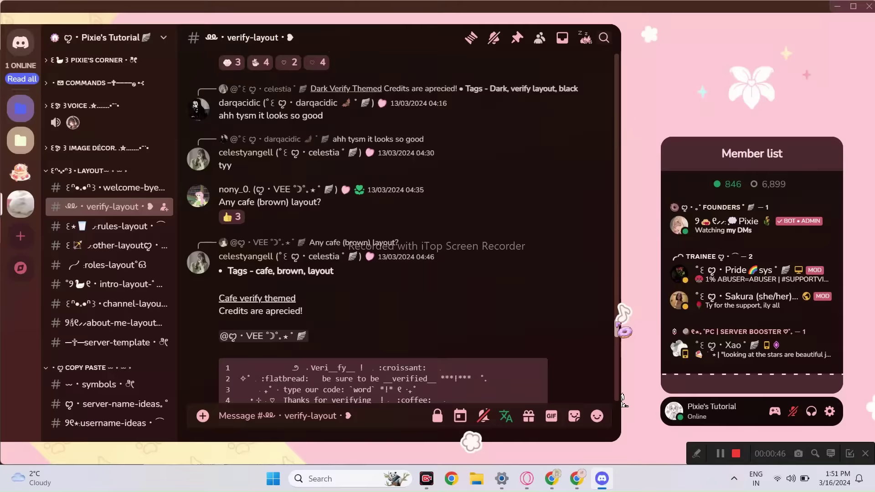
key("alt+Down")
key("alt+Down")
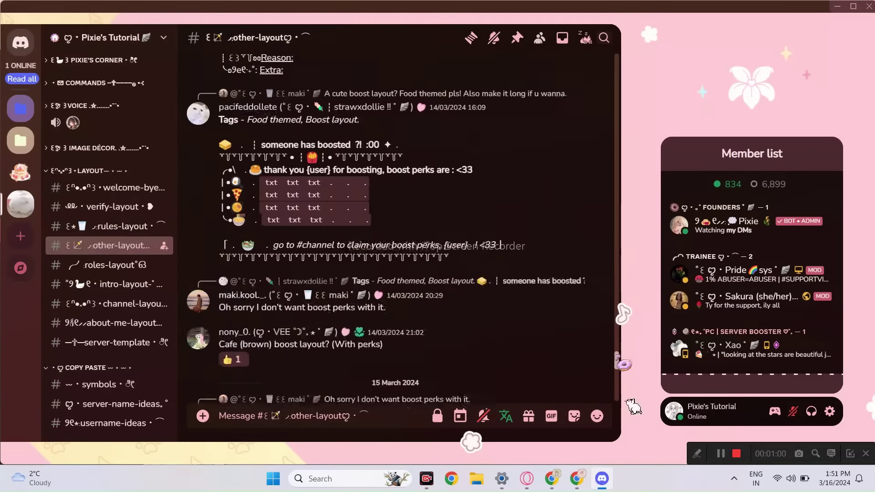
key("alt+Down")
key("alt+Down")
key("alt+Down")
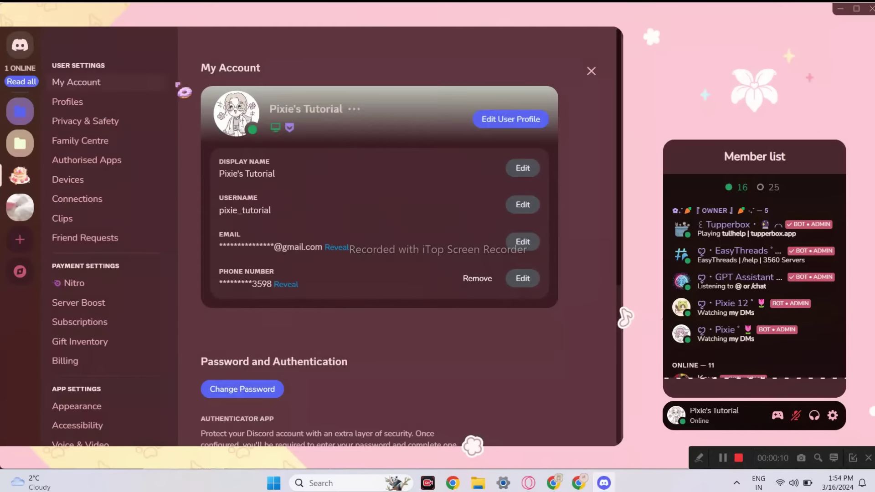
Step: Scroll the settings sidebar down to the Vencord section and open Themes
scroll(162, 286, "down", 8)
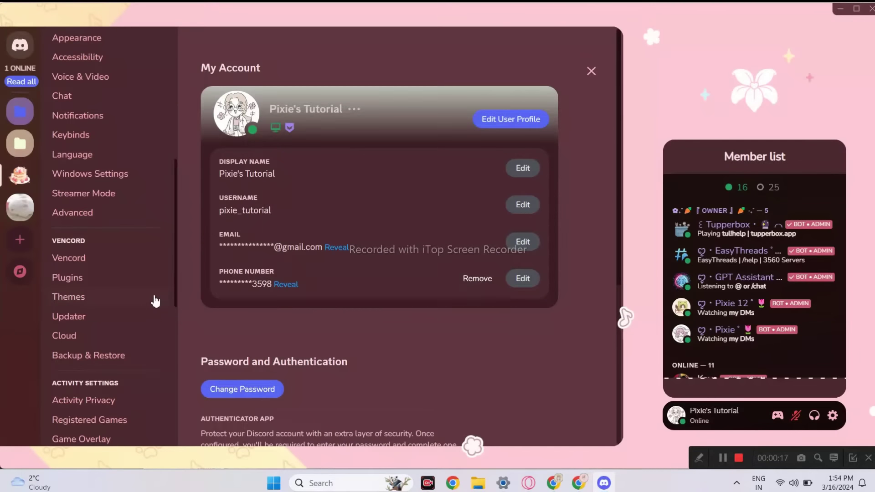
left_click(154, 301)
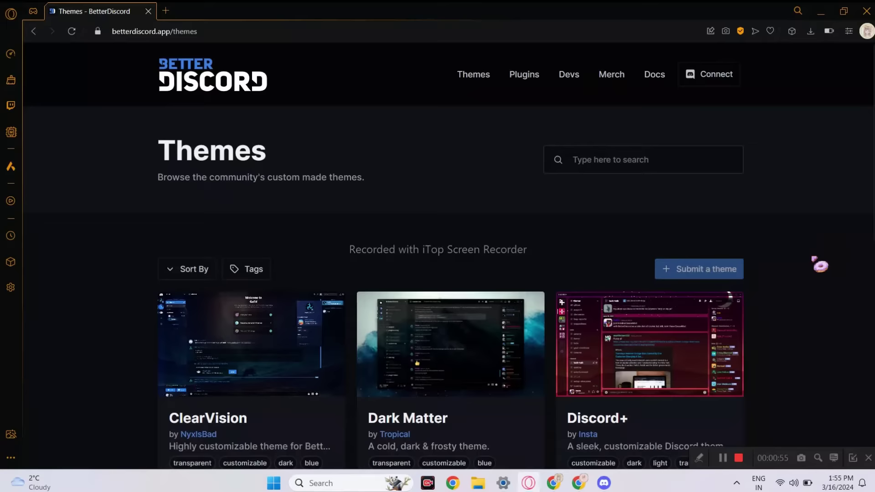
Step: Download the Moon Rabbits Dream About Virtual theme file and select it in Downloads
scroll(819, 264, "down", 6)
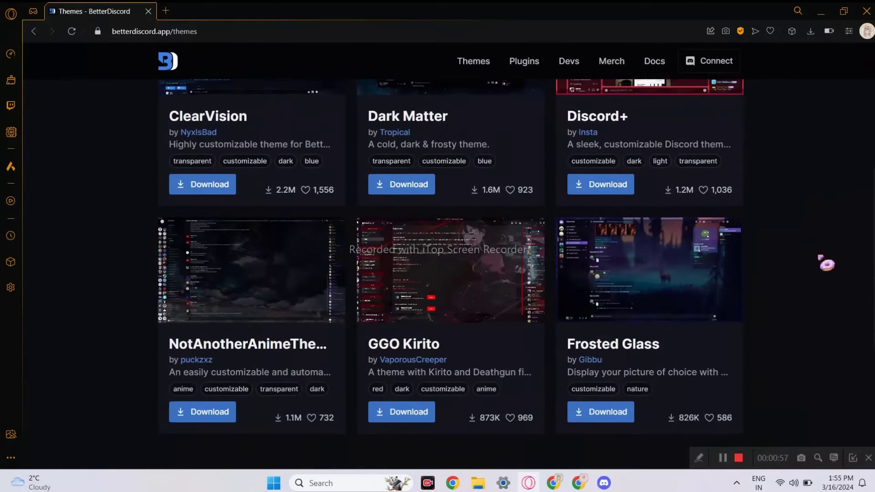
scroll(826, 263, "down", 7)
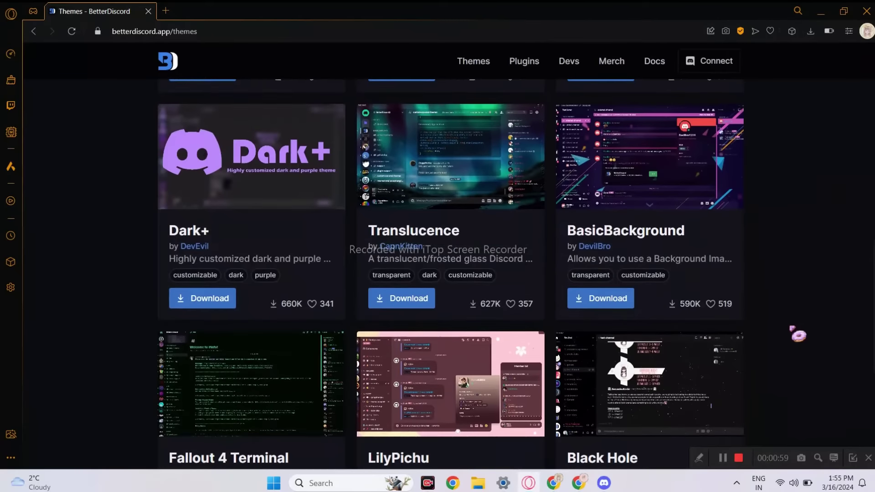
scroll(706, 382, "down", 1)
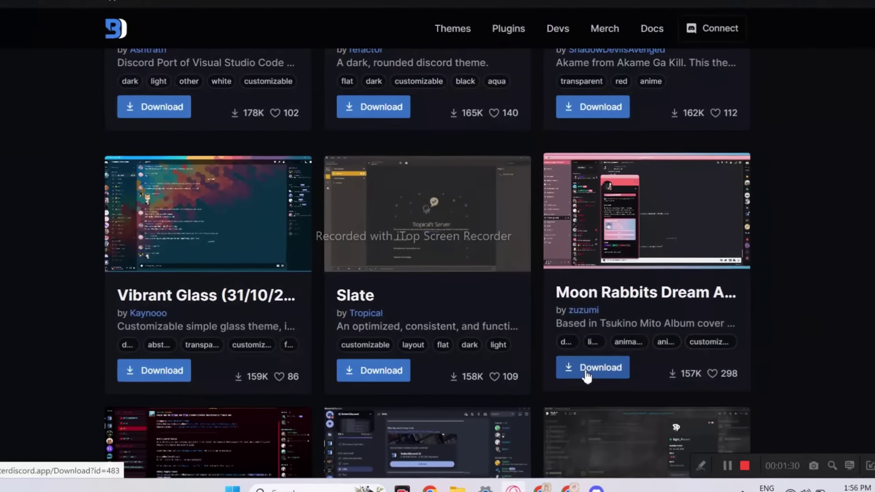
left_click(586, 376)
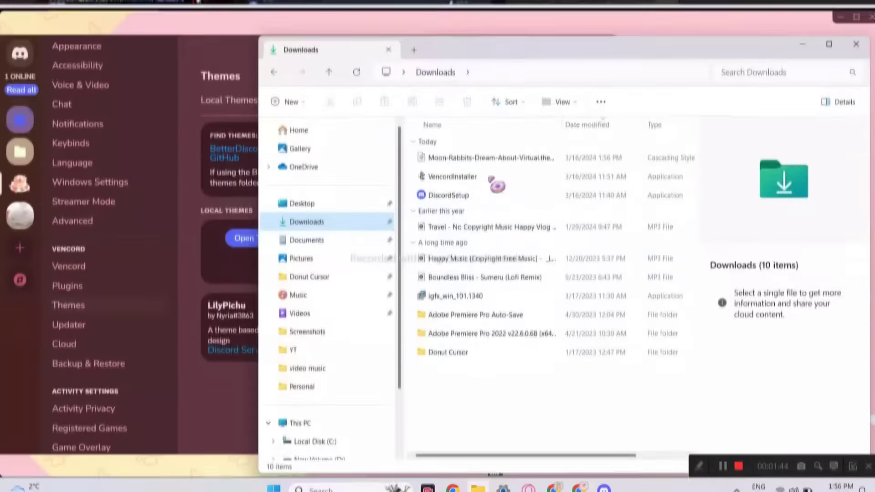
left_click(493, 160)
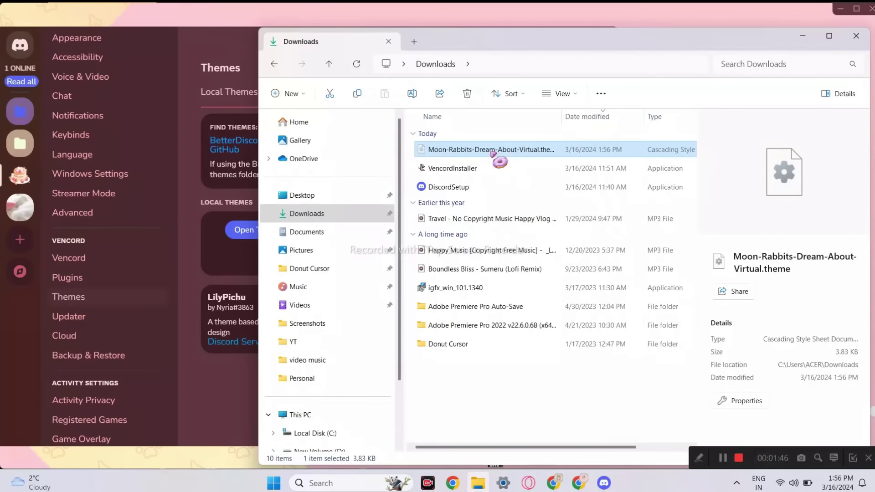
left_click(234, 385)
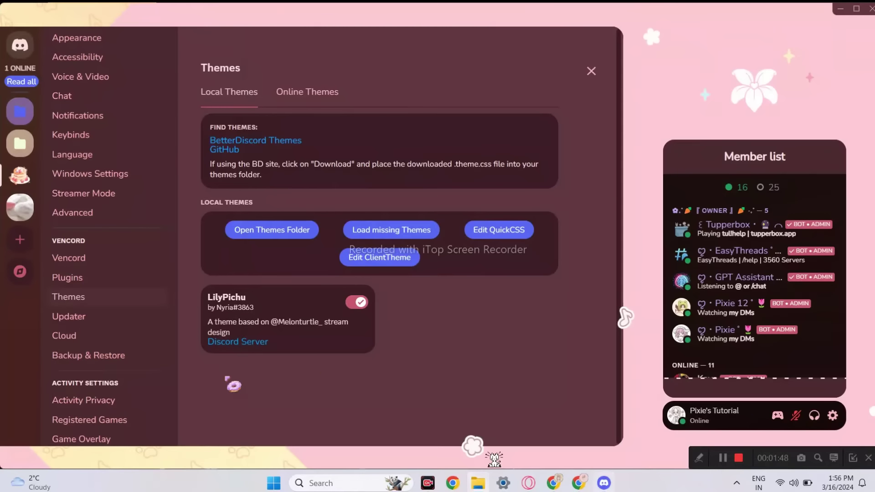
Step: Load the new theme from the themes folder, then switch Moon Rabbits off and LilyPichu on
left_click(302, 237)
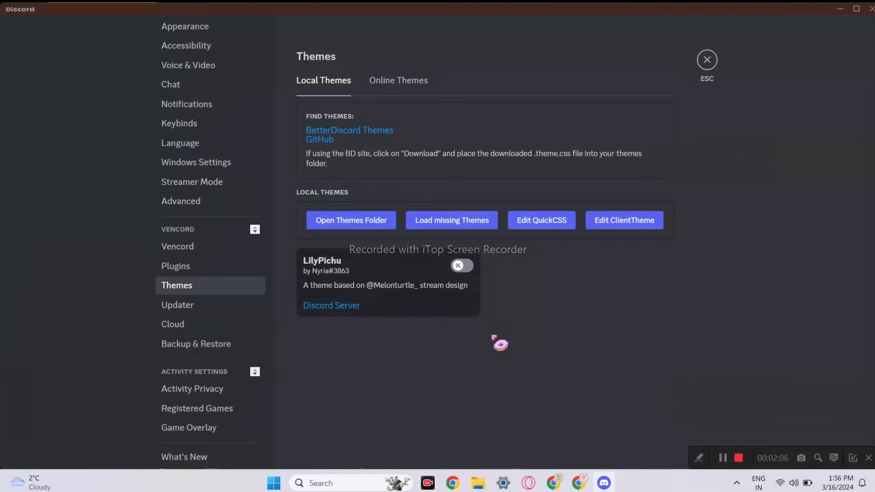
left_click(489, 224)
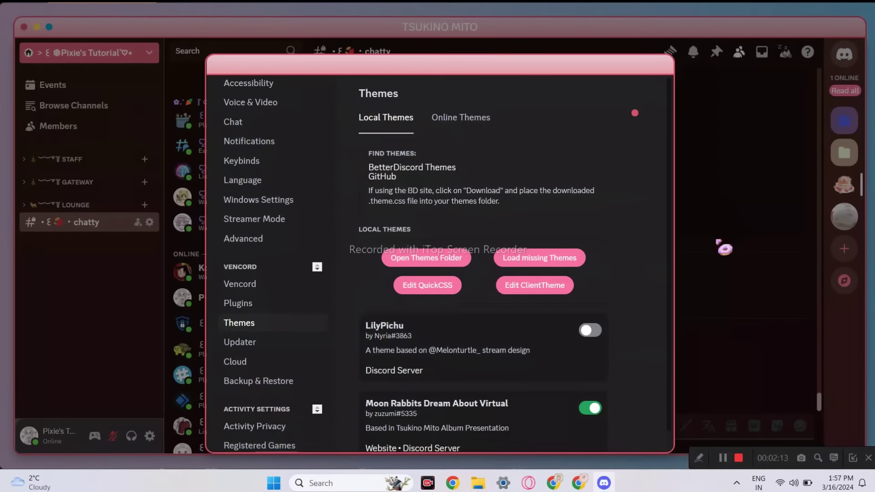
key("Escape")
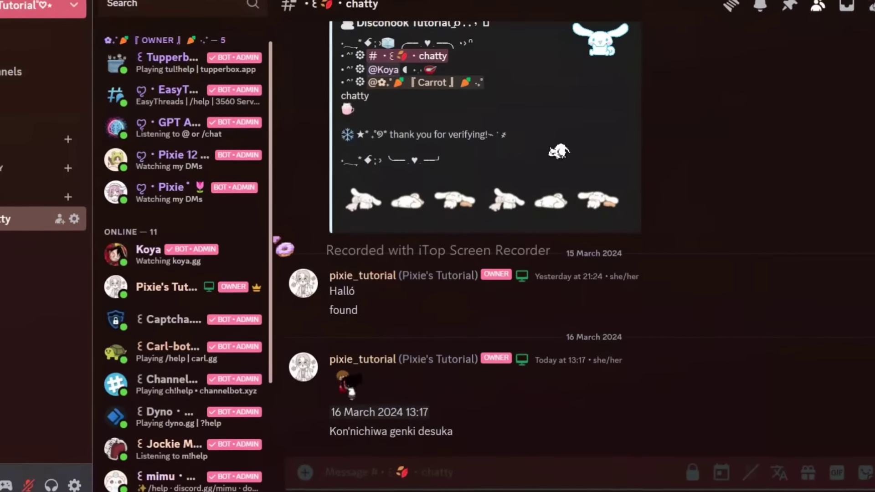
scroll(278, 301, "down", 3)
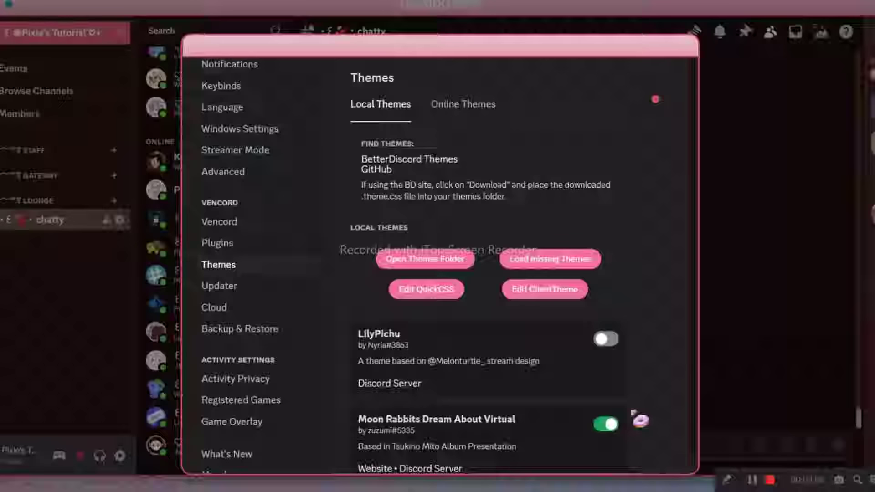
left_click(598, 412)
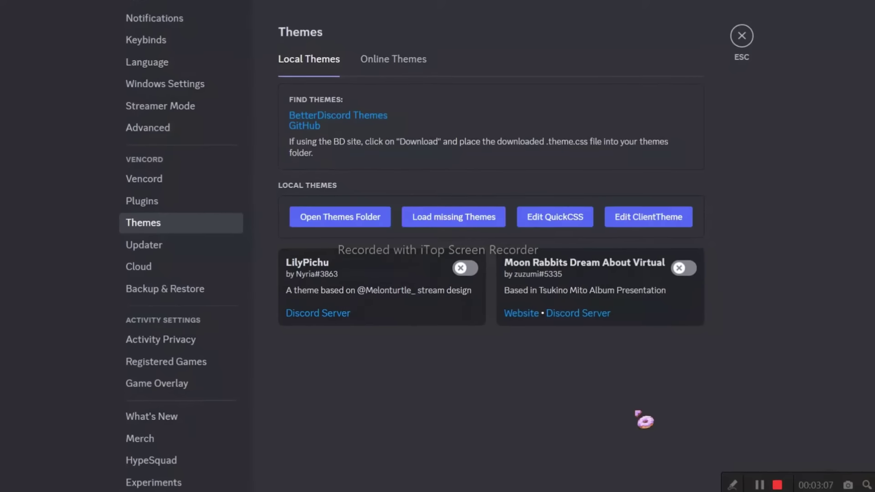
left_click(463, 274)
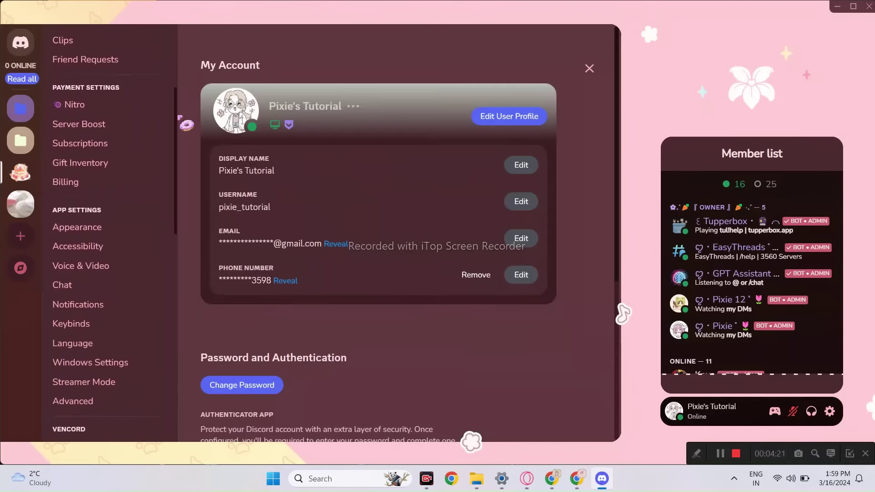
Step: Scroll through the Vencord plugin list to review the new plugins
scroll(142, 233, "down", 3)
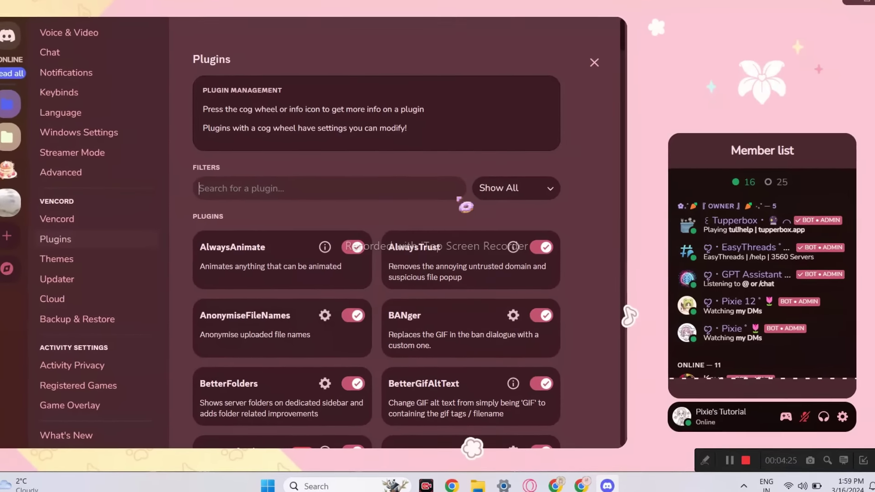
scroll(618, 98, "down", 8)
scroll(474, 457, "down", 10)
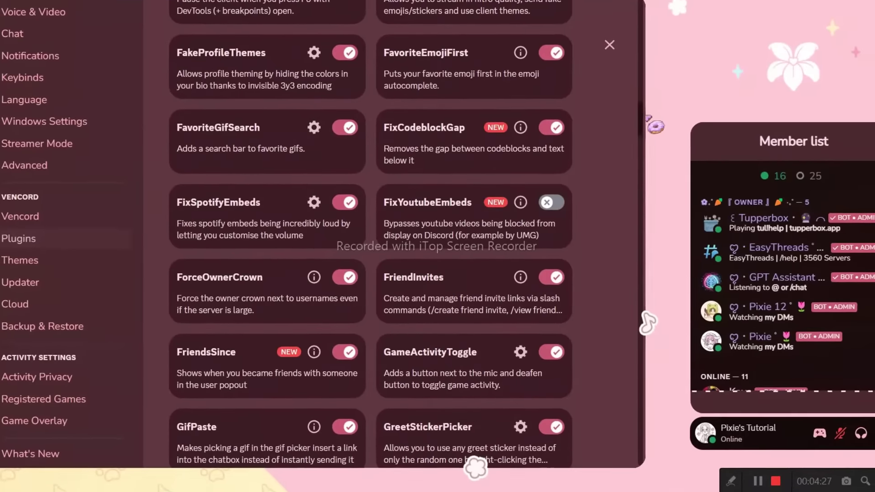
scroll(473, 458, "down", 10)
scroll(477, 476, "down", 20)
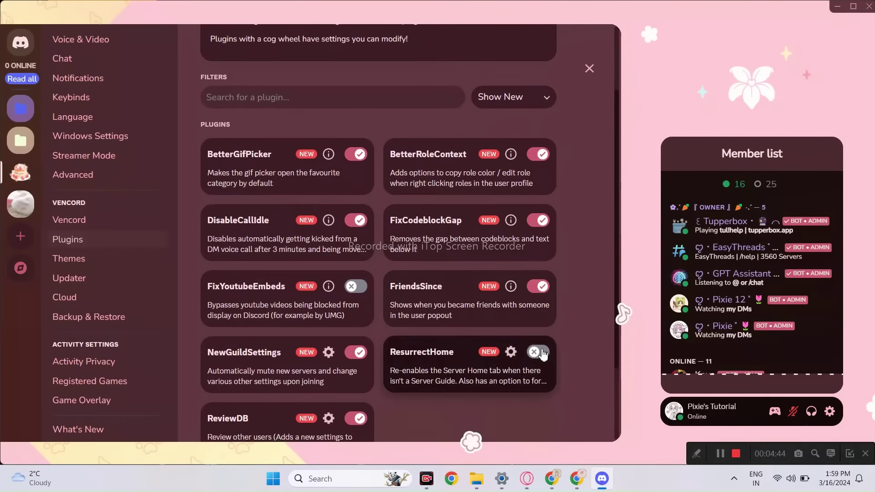
scroll(502, 132, "up", 2)
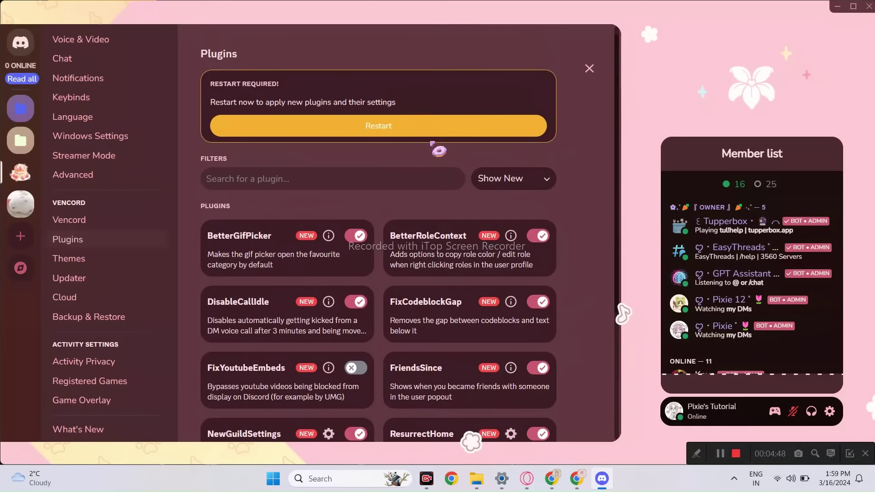
scroll(620, 114, "down", 4)
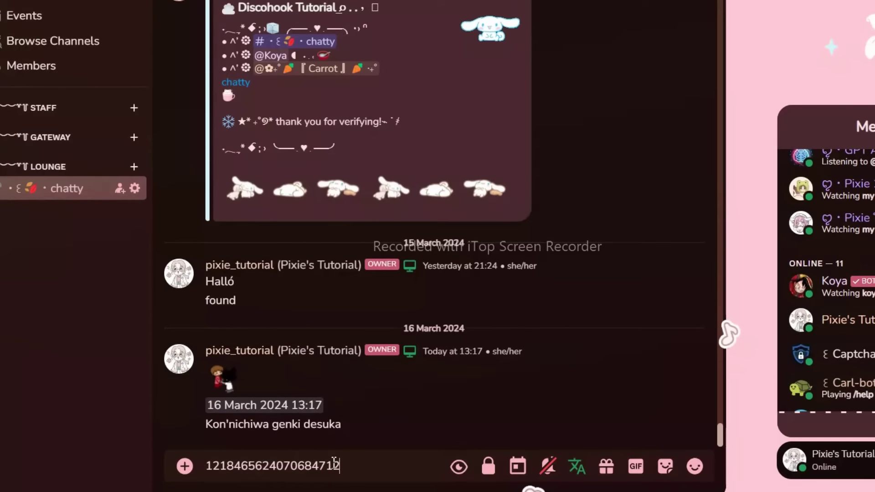
Step: Send the pasted message ID as a linked preview, then send a Quick Mention message
key("Return")
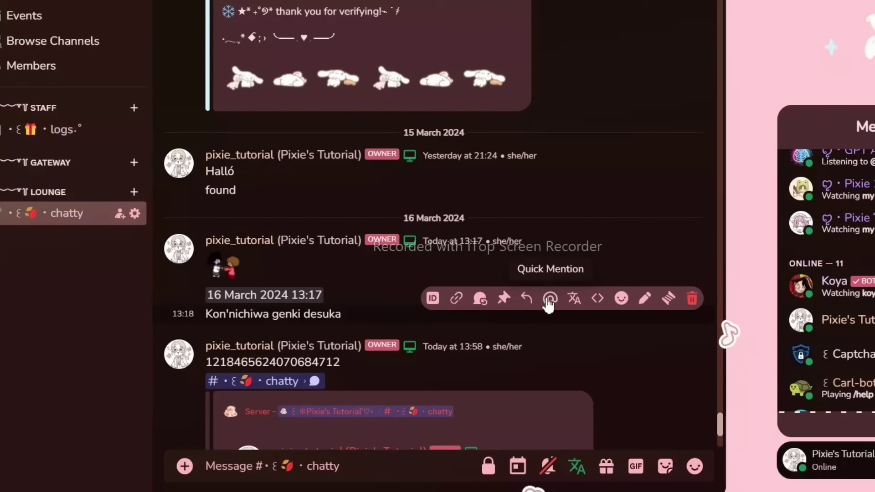
left_click(550, 299)
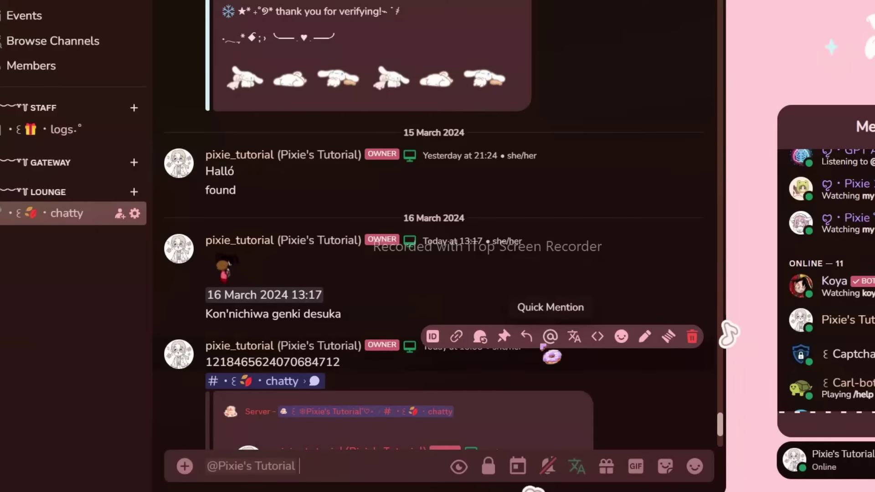
key("Return")
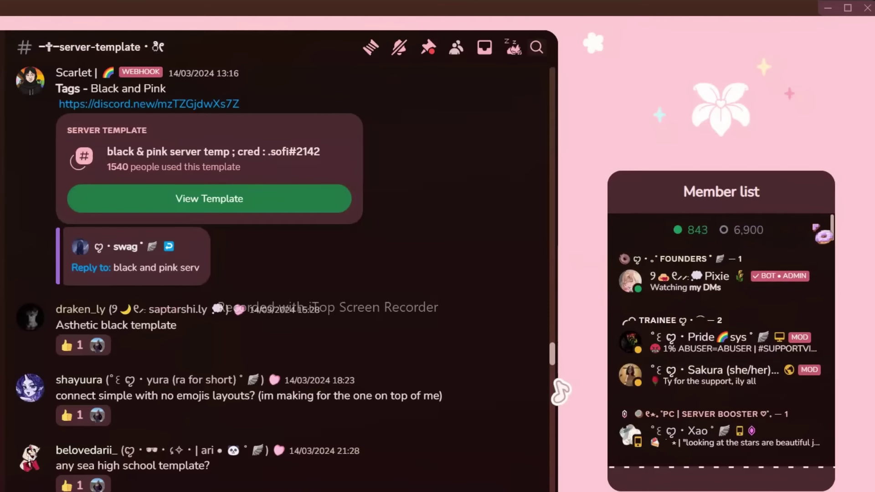
Step: Delete the timestamp message, greet the new member with a Wave sticker, and open Greet Mode choices
scroll(814, 275, "down", 15)
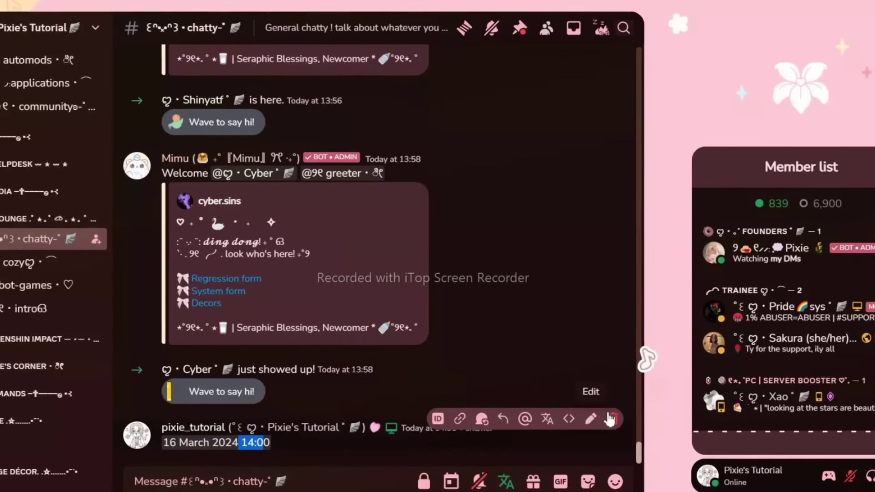
left_click(617, 424)
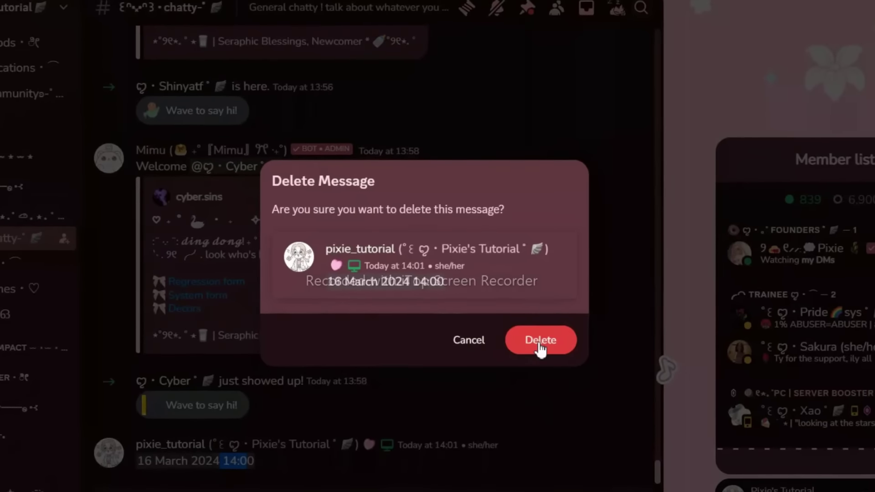
left_click(540, 351)
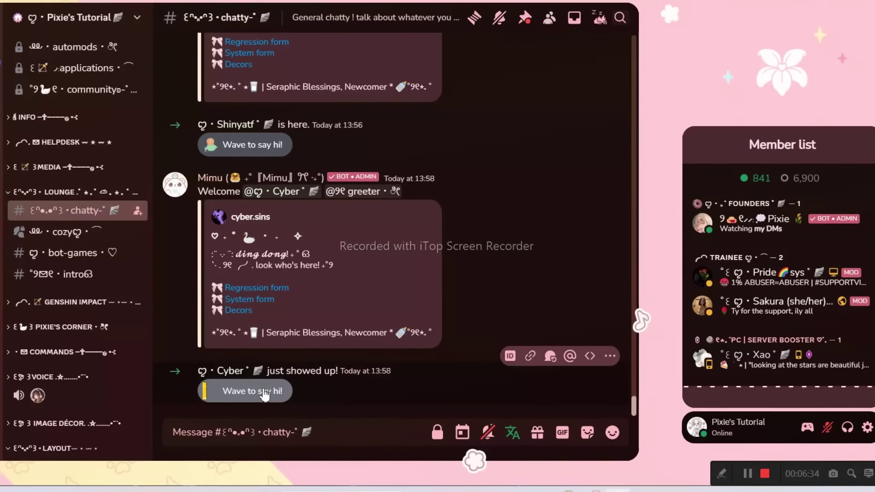
left_click(264, 394)
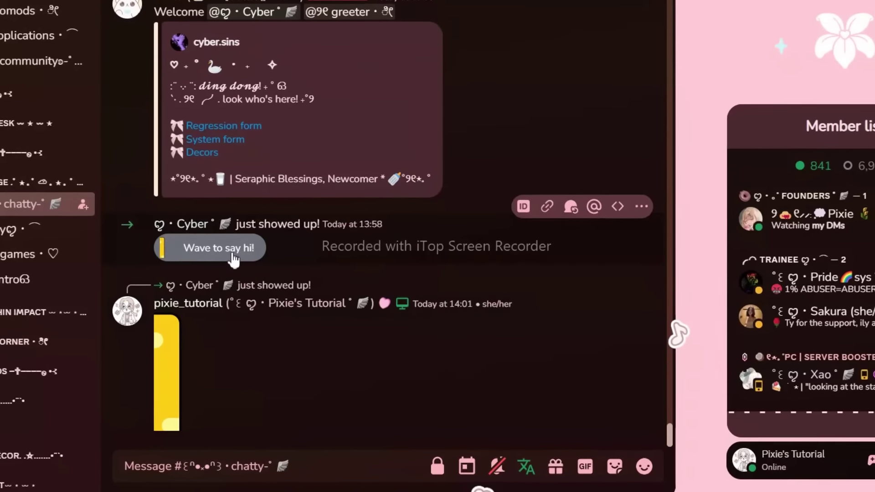
right_click(234, 260)
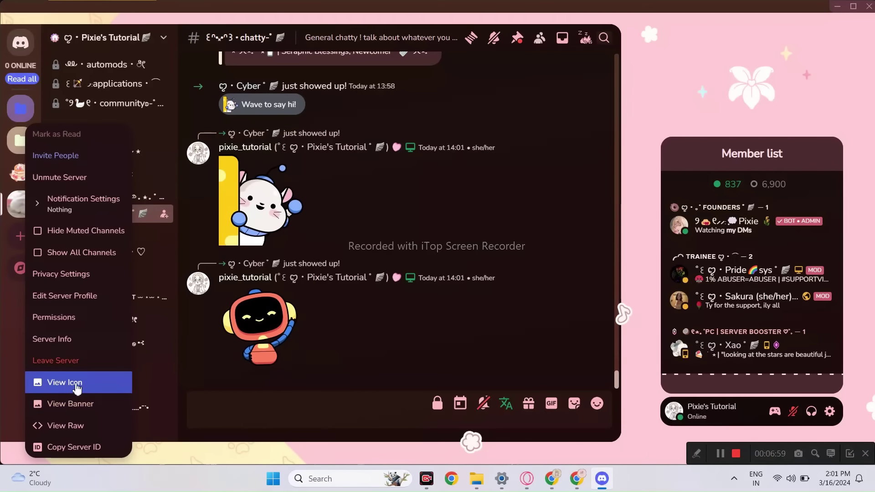
Step: View the server's icon full size, then open its Server Info summary
left_click(72, 388)
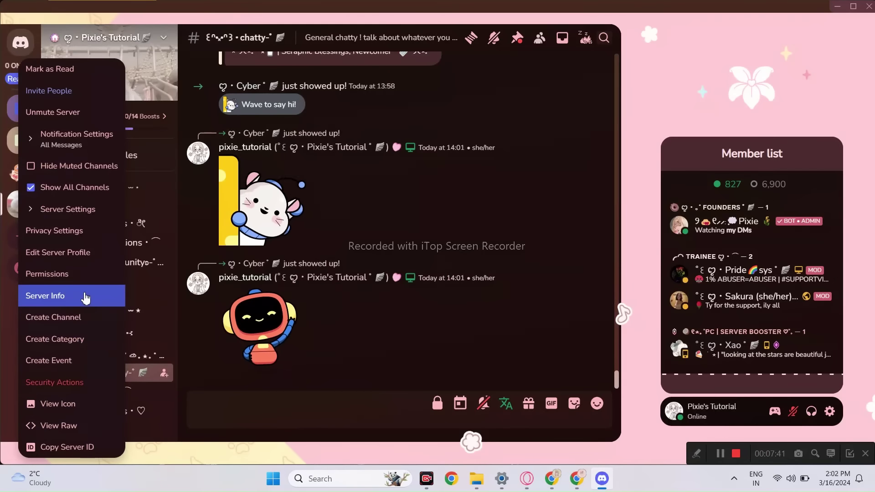
left_click(86, 298)
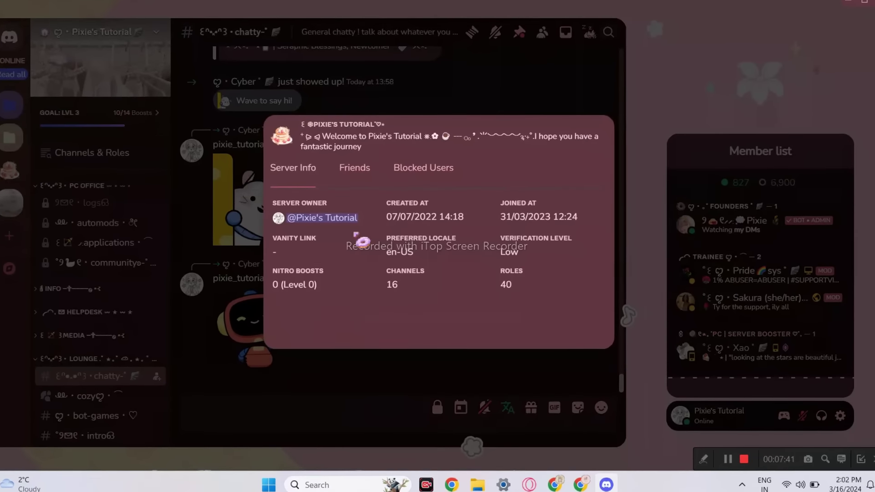